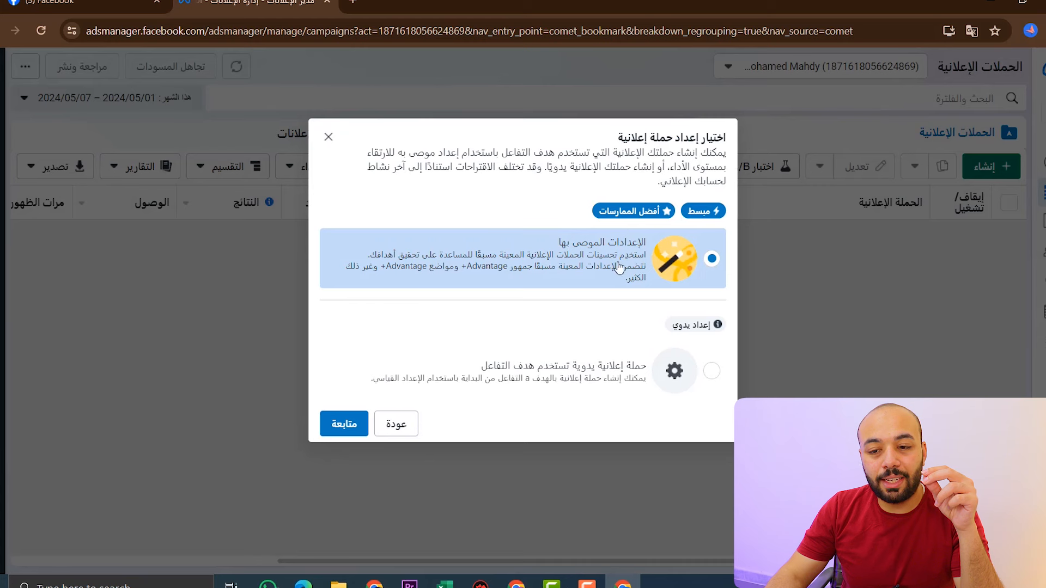
# Choose the manual engagement campaign setup instead of the recommended settings and continue to the campaign's settings.
pyautogui.click(589, 383)
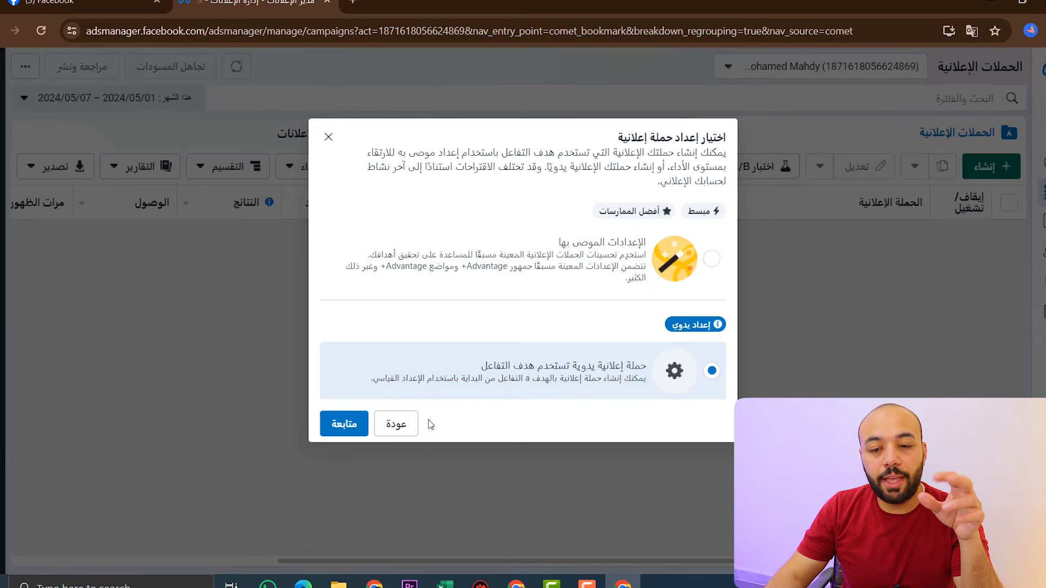
pyautogui.click(344, 427)
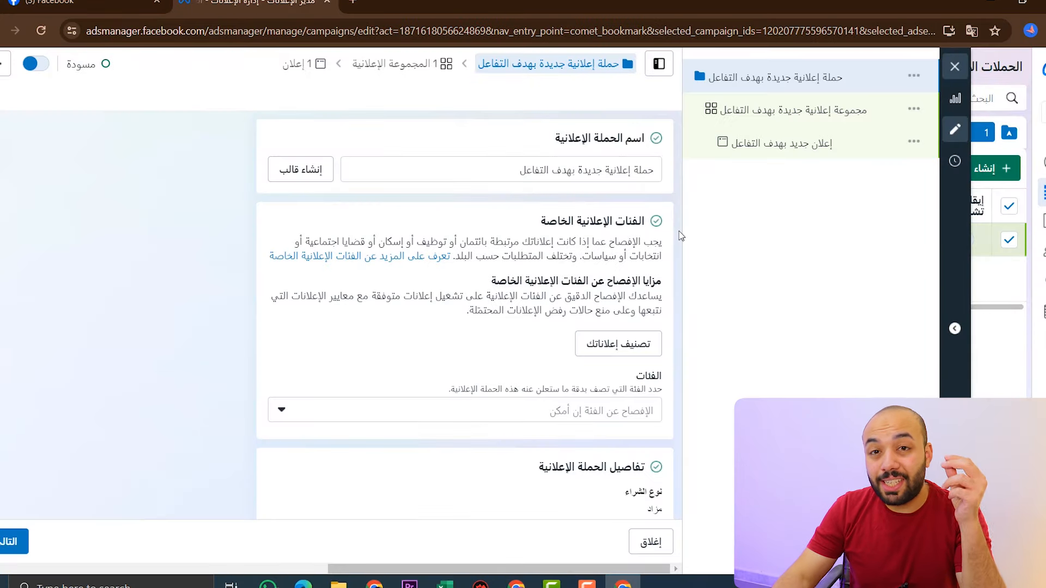
# Rename the campaign "التفاعل علي منشورات متعدده" and continue to the ad set settings.
pyautogui.scroll(-3, 679, 235)
pyautogui.scroll(-3, 679, 235)
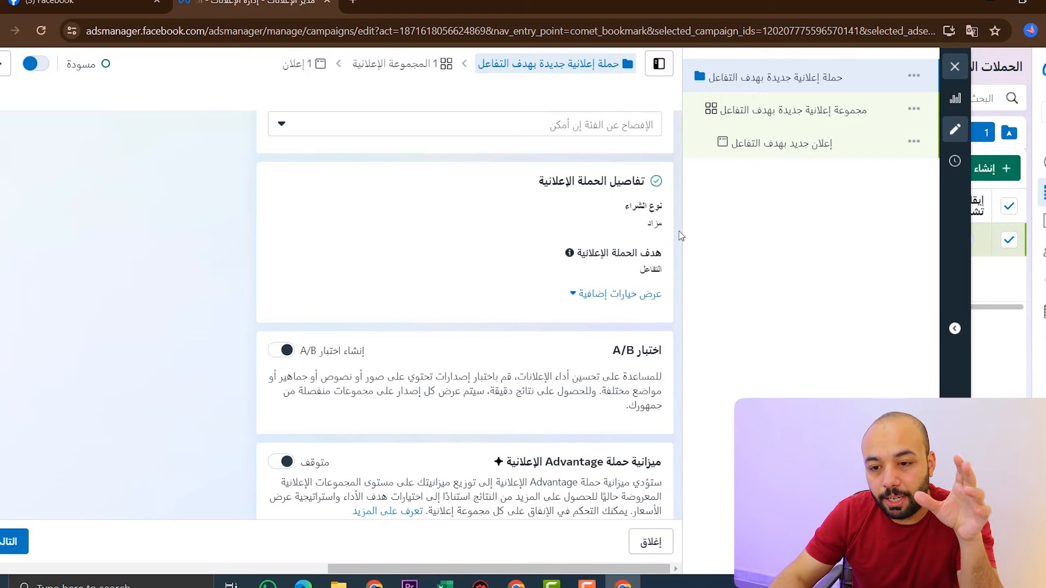
pyautogui.scroll(5, 680, 235)
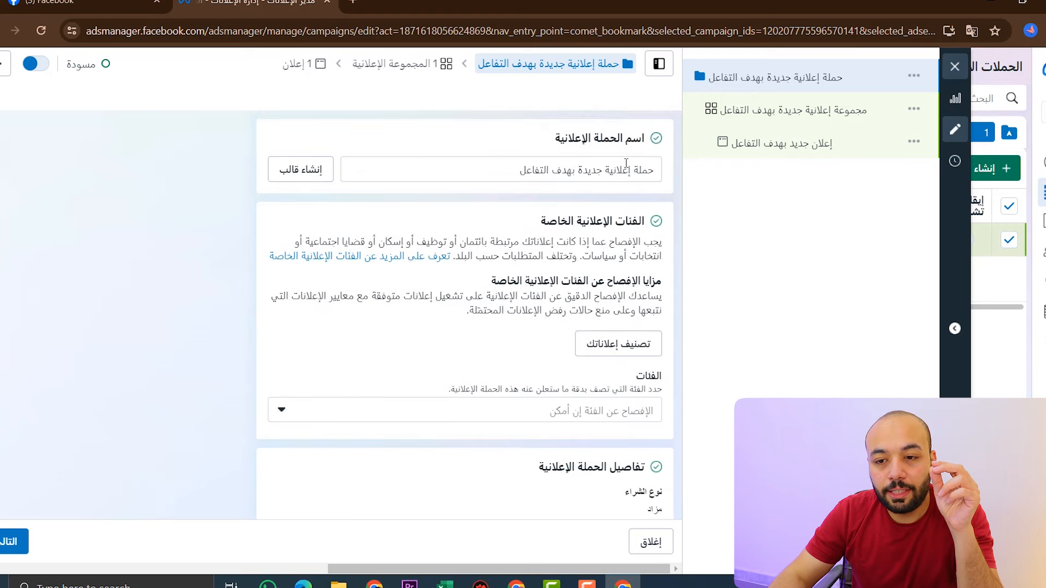
pyautogui.tripleClick(619, 174)
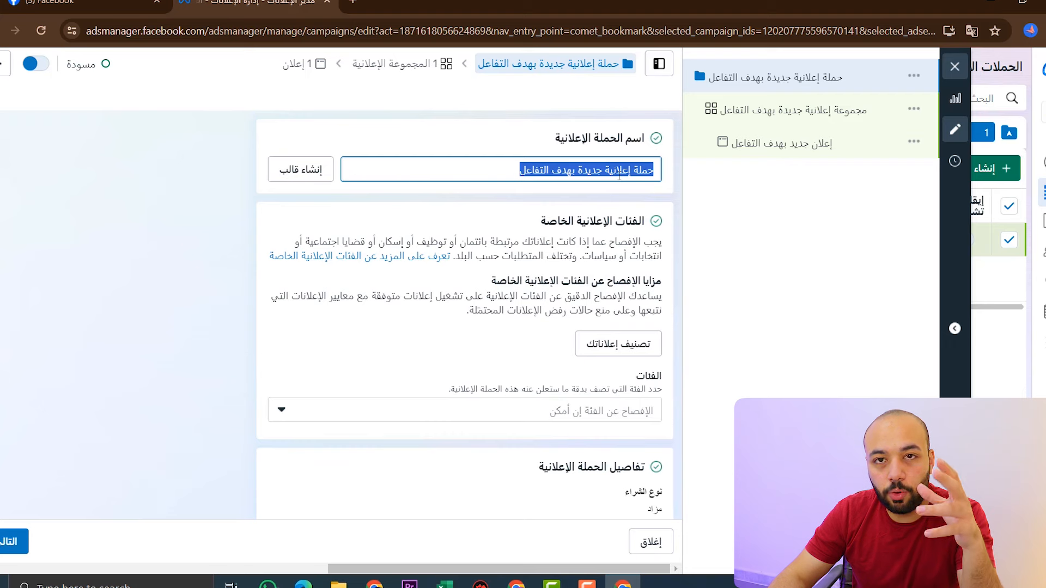
pyautogui.write('التفاعل علي منشورات متعدده')
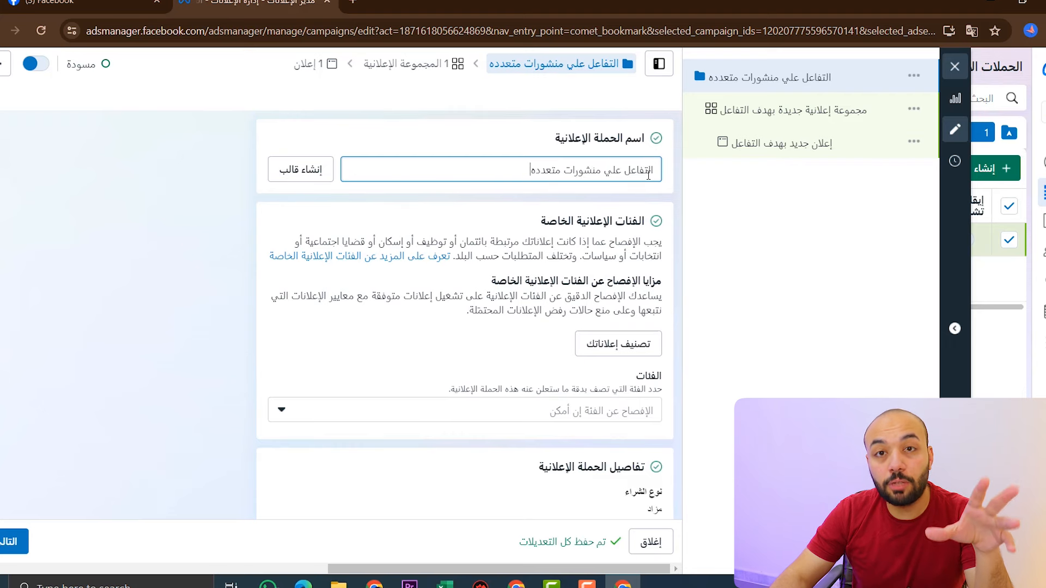
pyautogui.scroll(-4, 656, 232)
pyautogui.scroll(-2, 653, 235)
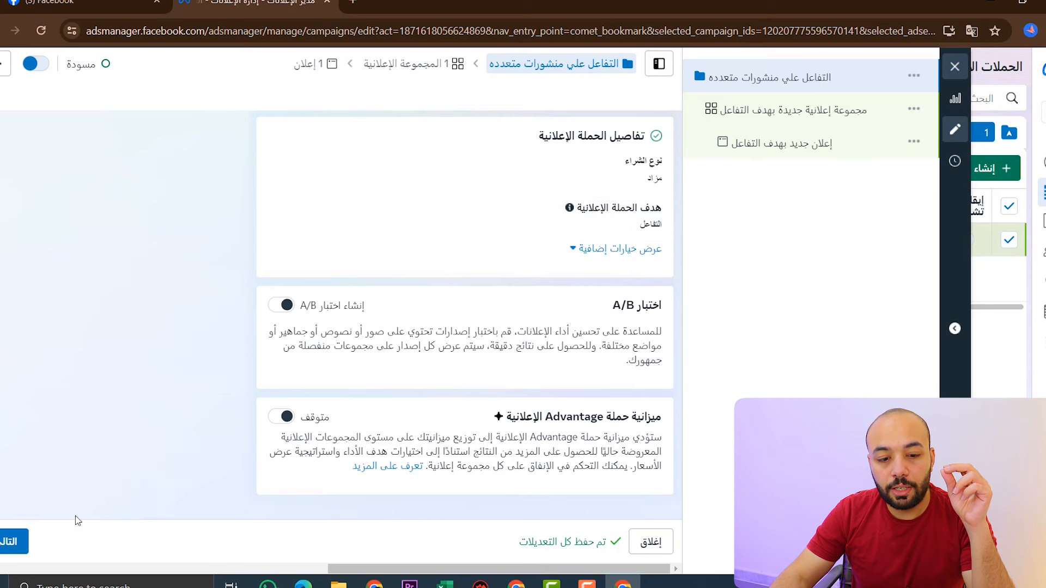
pyautogui.click(11, 551)
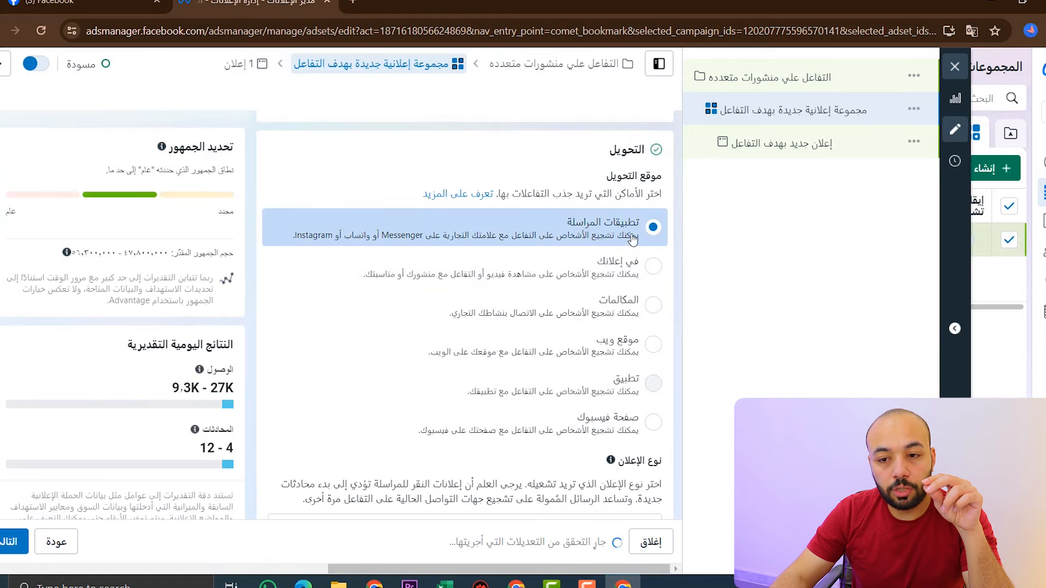
# Set the conversion location to "في إعلانك" and the engagement type to "التفاعل مع المنشور", keeping the performance goal "تعزيز فرص التفاعل من خلال منشور".
pyautogui.click(651, 268)
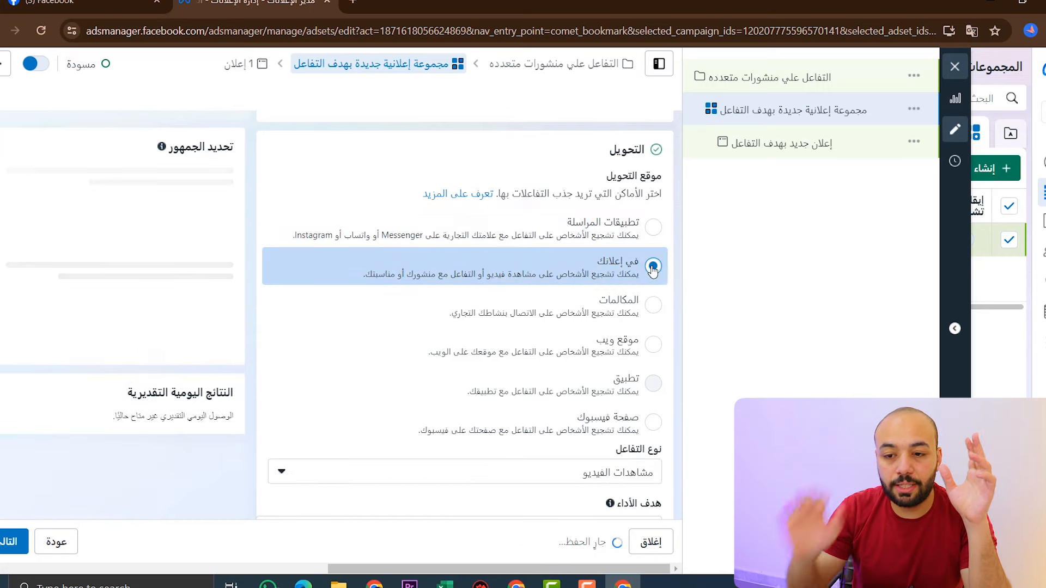
pyautogui.scroll(-4, 645, 328)
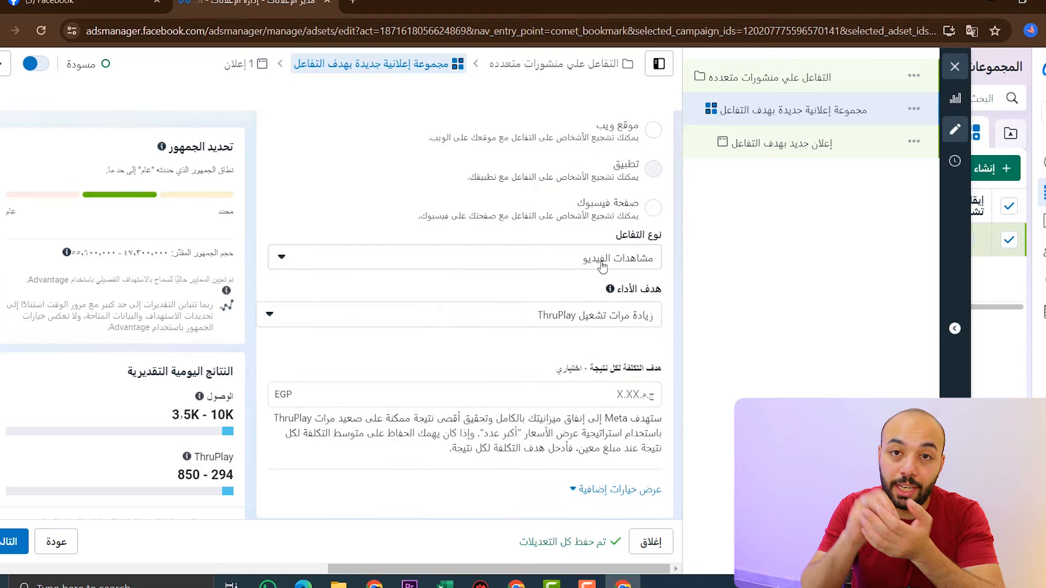
pyautogui.click(603, 265)
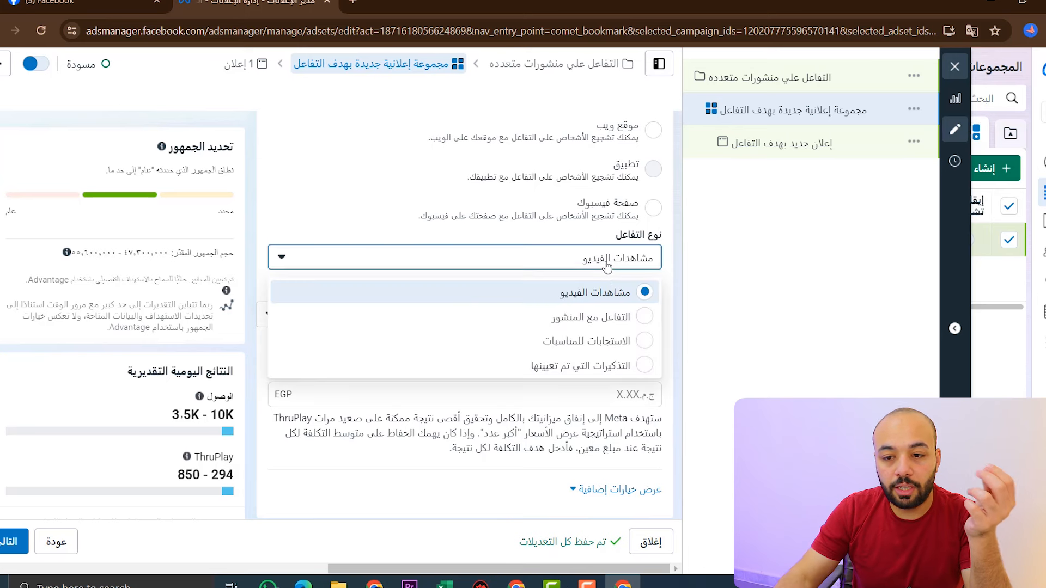
pyautogui.click(635, 317)
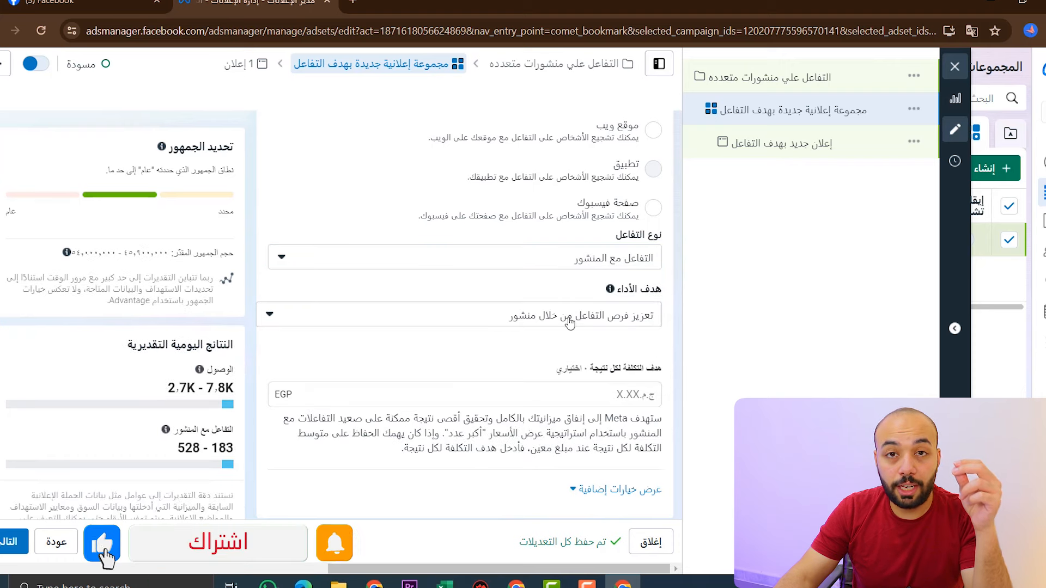
pyautogui.click(570, 316)
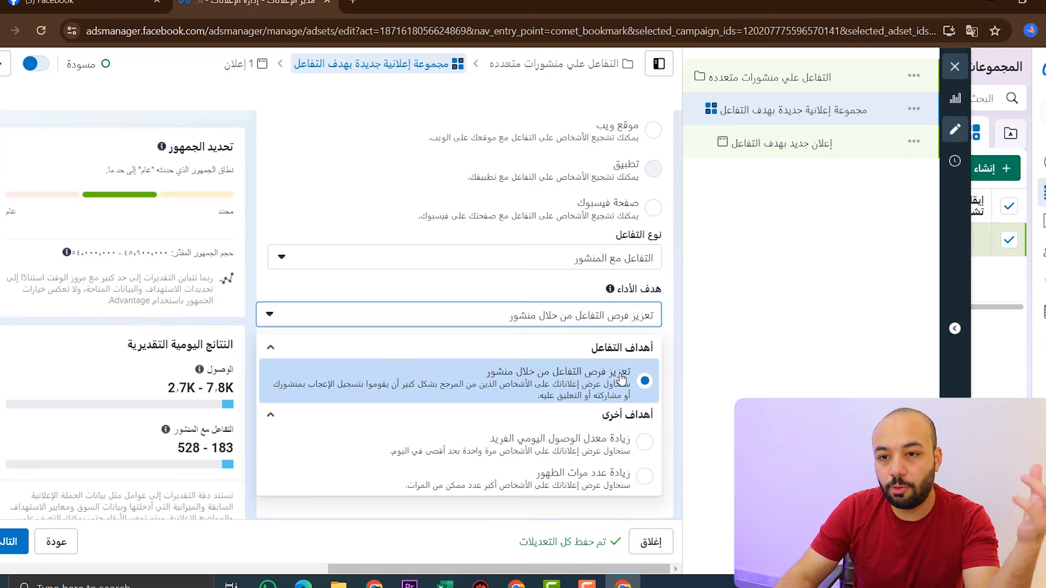
pyautogui.click(677, 356)
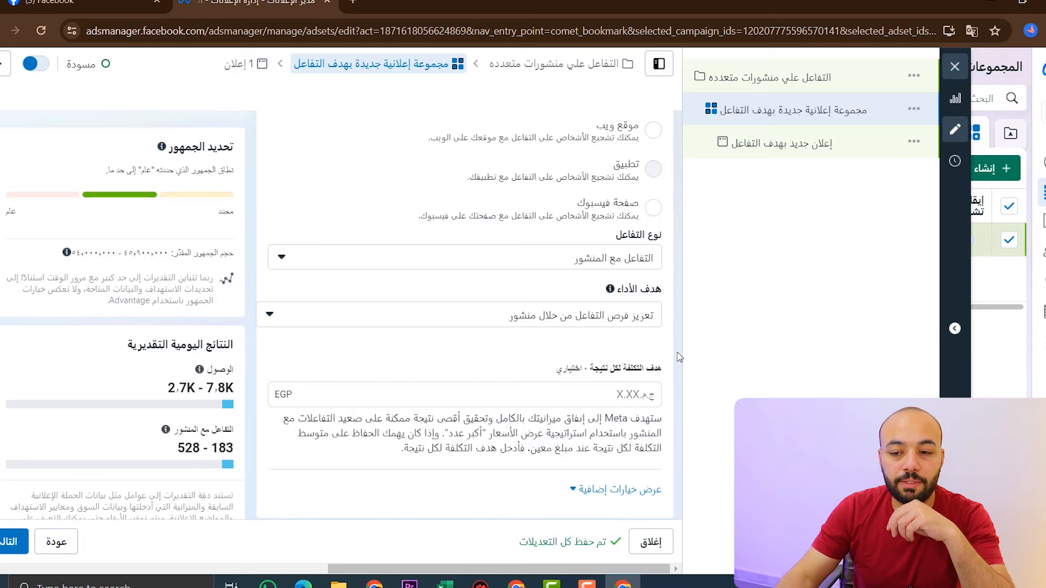
# Expand the optional Advantage+ audience suggestion, open detailed targeting for editing without adding criteria, and continue to the ad level.
pyautogui.scroll(-5, 677, 356)
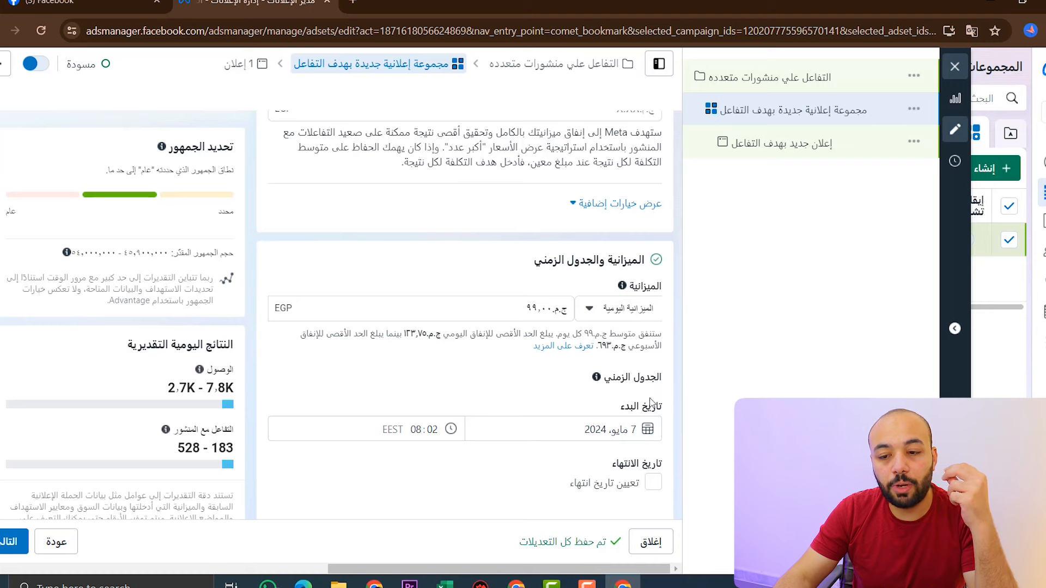
pyautogui.scroll(-5, 653, 398)
pyautogui.scroll(-10, 654, 401)
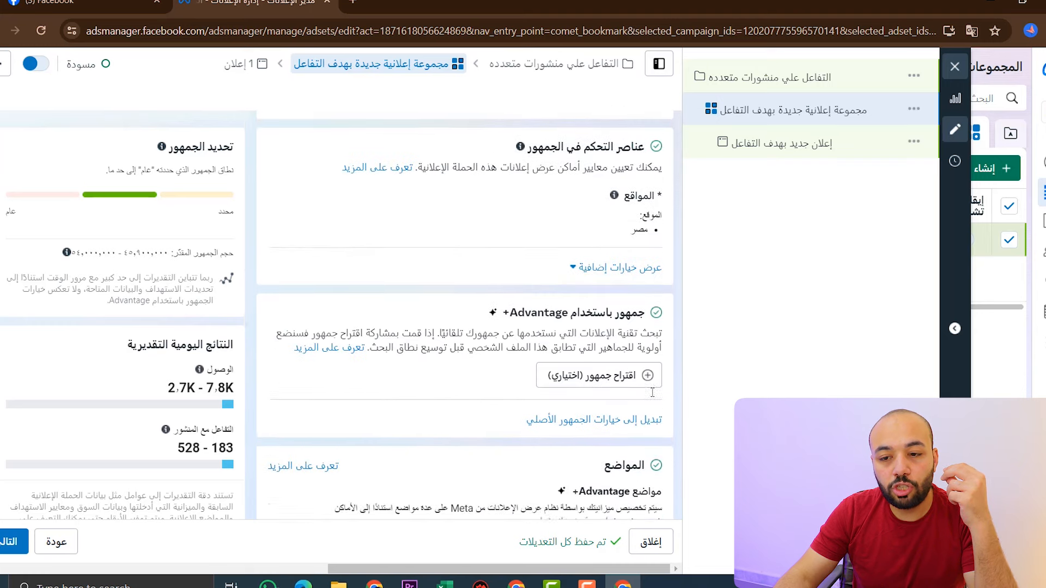
pyautogui.click(622, 308)
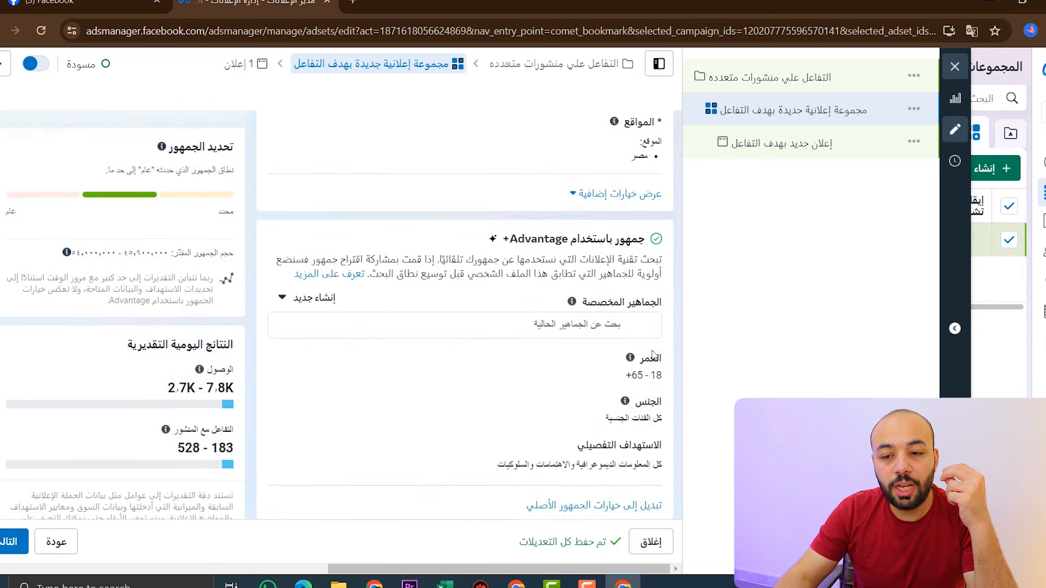
pyautogui.scroll(-3, 599, 313)
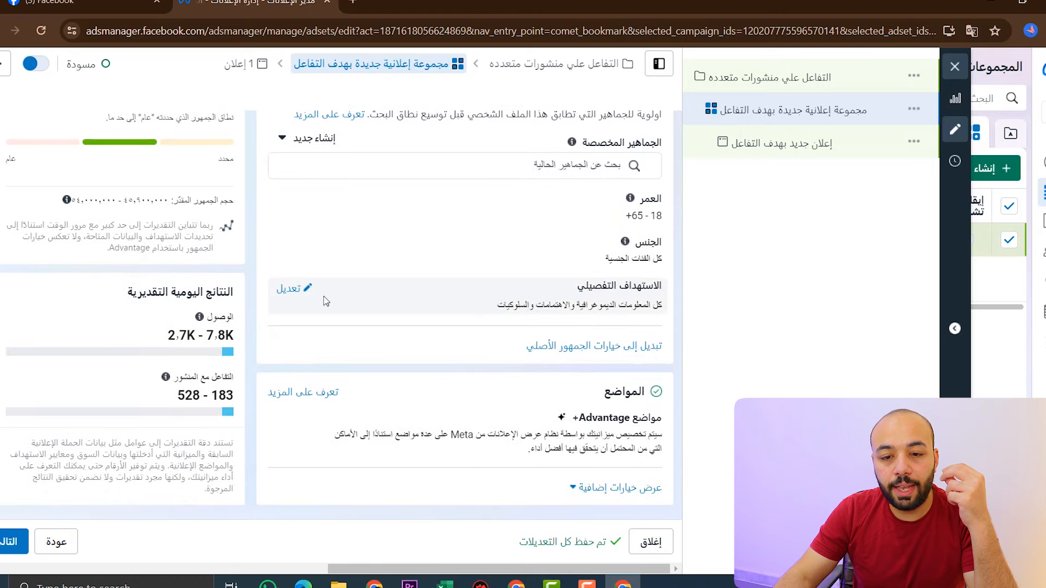
pyautogui.click(287, 290)
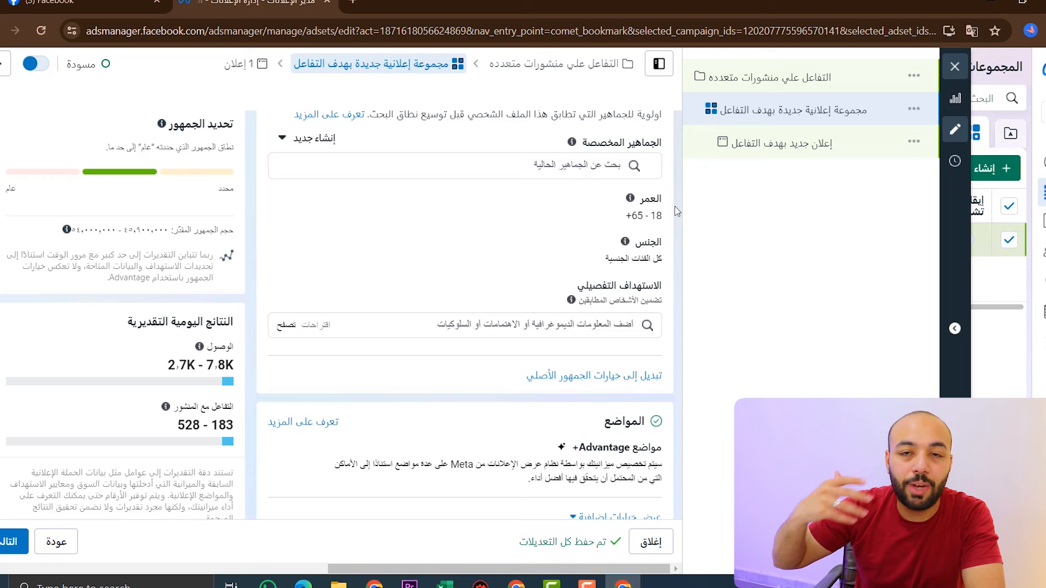
pyautogui.scroll(-1, 443, 404)
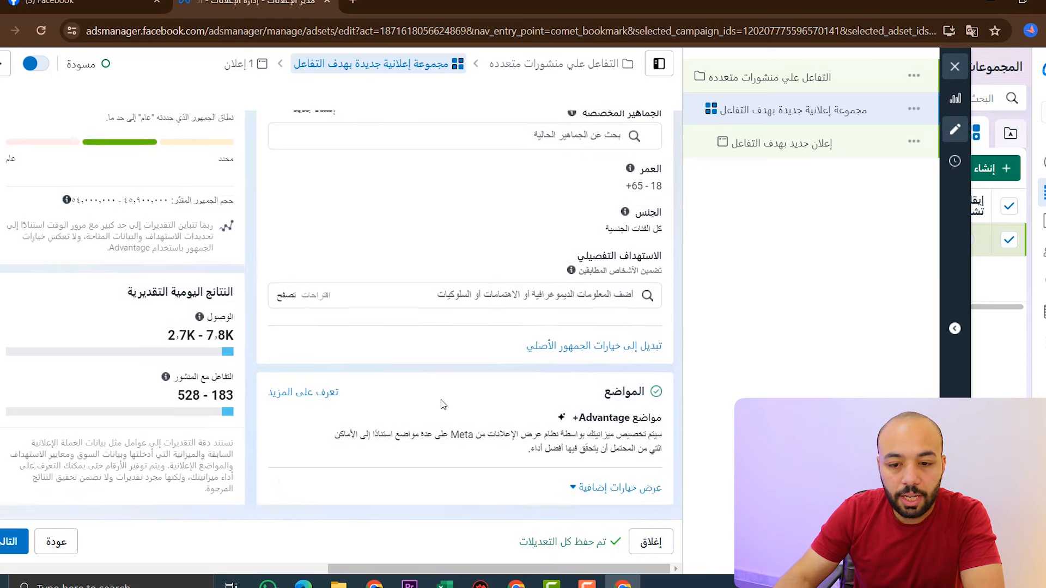
pyautogui.click(9, 549)
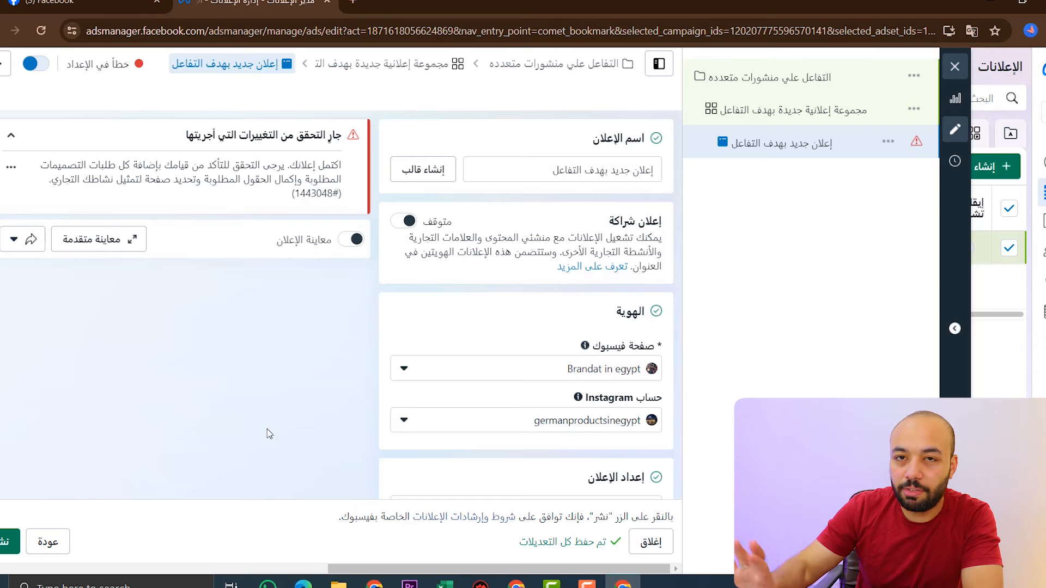
# Try the existing 2024/05/02 Facebook video post beginning "يملأ بنية الشعر بالكيراتين" as the ad's creative, then cancel the selection.
pyautogui.click(566, 375)
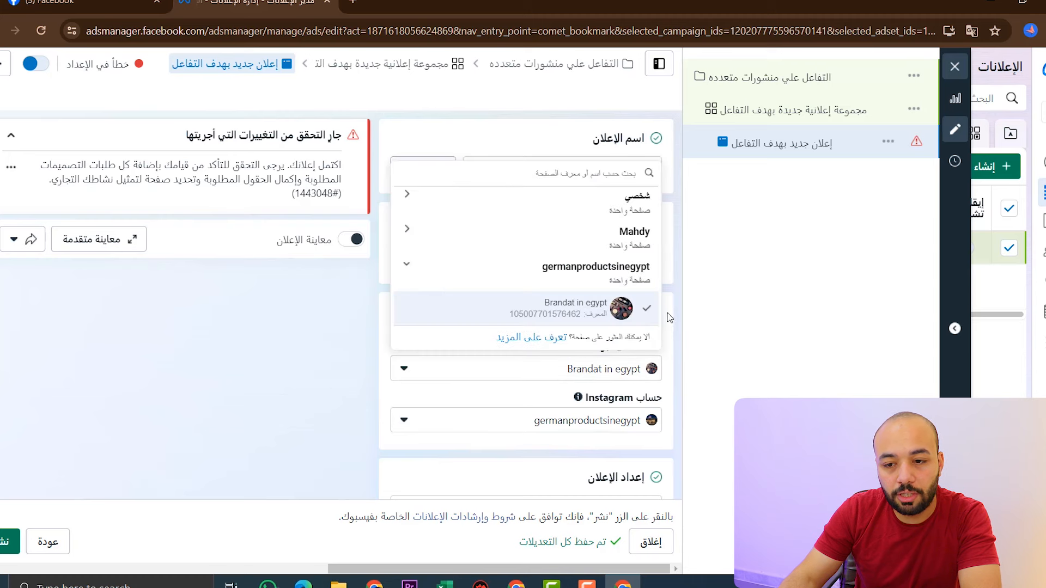
pyautogui.click(677, 301)
pyautogui.scroll(-5, 677, 301)
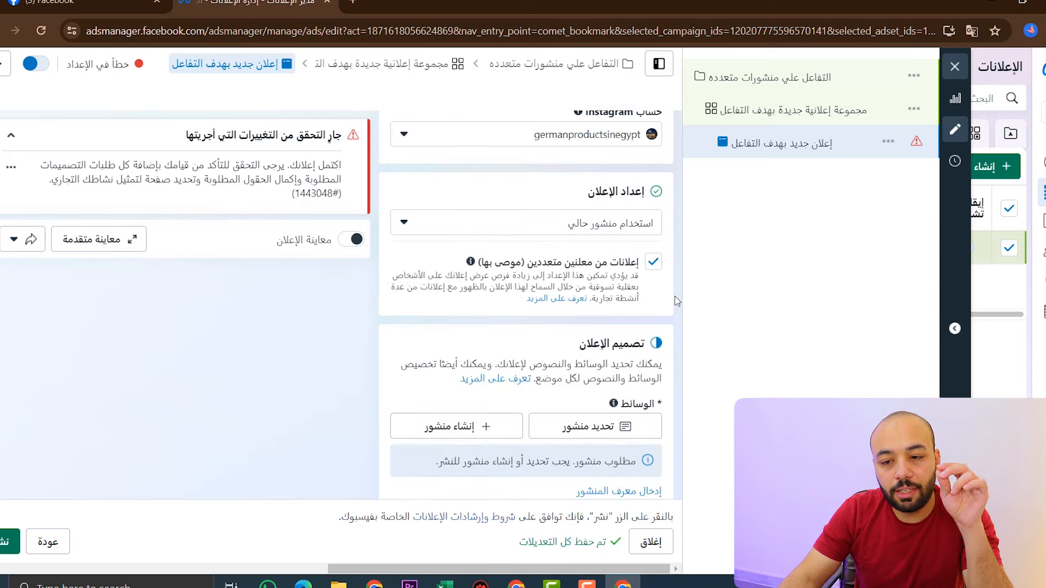
pyautogui.scroll(-1, 677, 301)
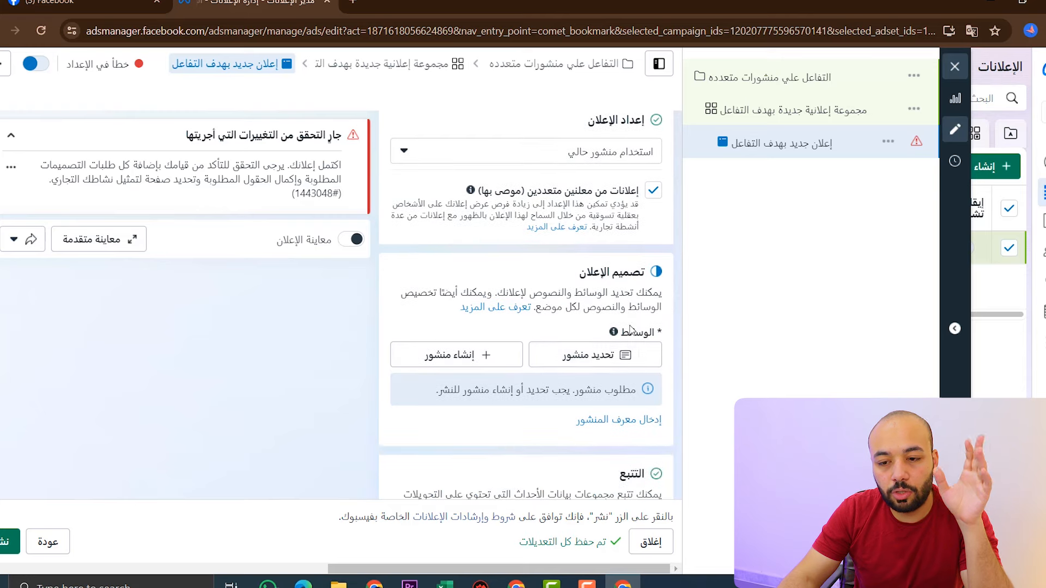
pyautogui.click(625, 355)
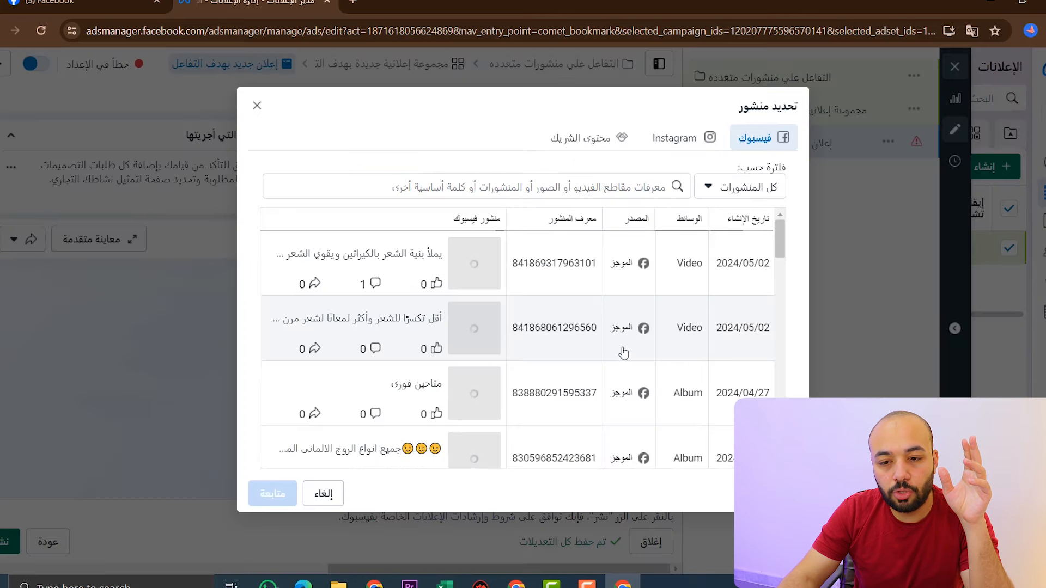
pyautogui.click(477, 272)
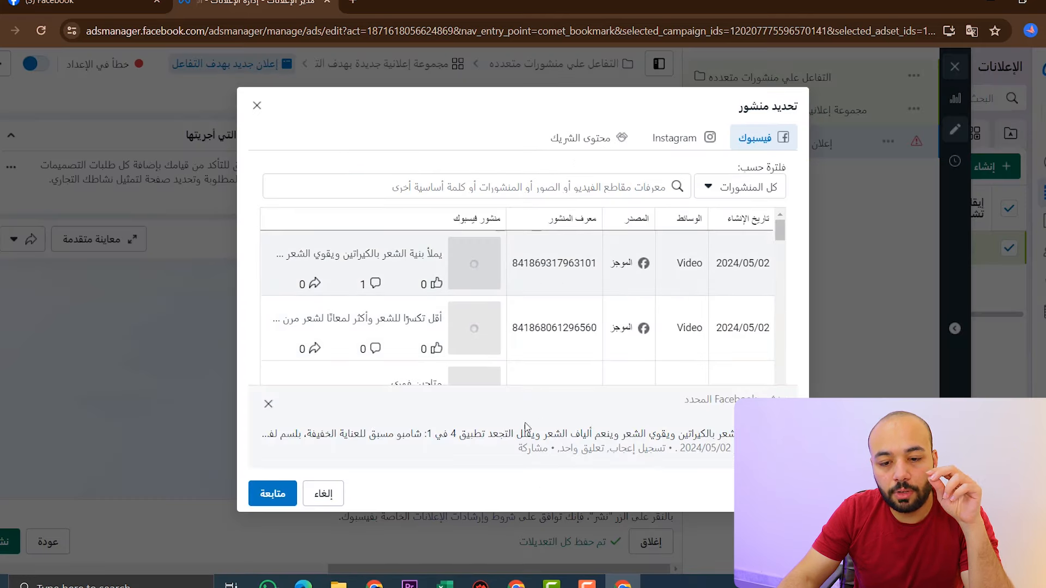
pyautogui.click(323, 493)
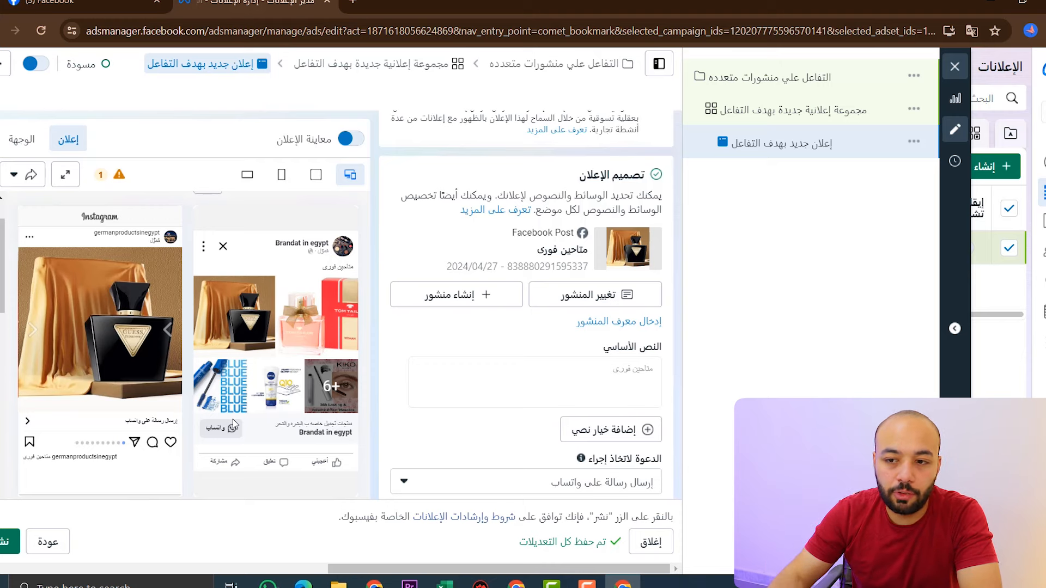
# Create a second ad within the ad set "مجموعة إعلانية جديدة بهدف التفاعل".
pyautogui.click(913, 110)
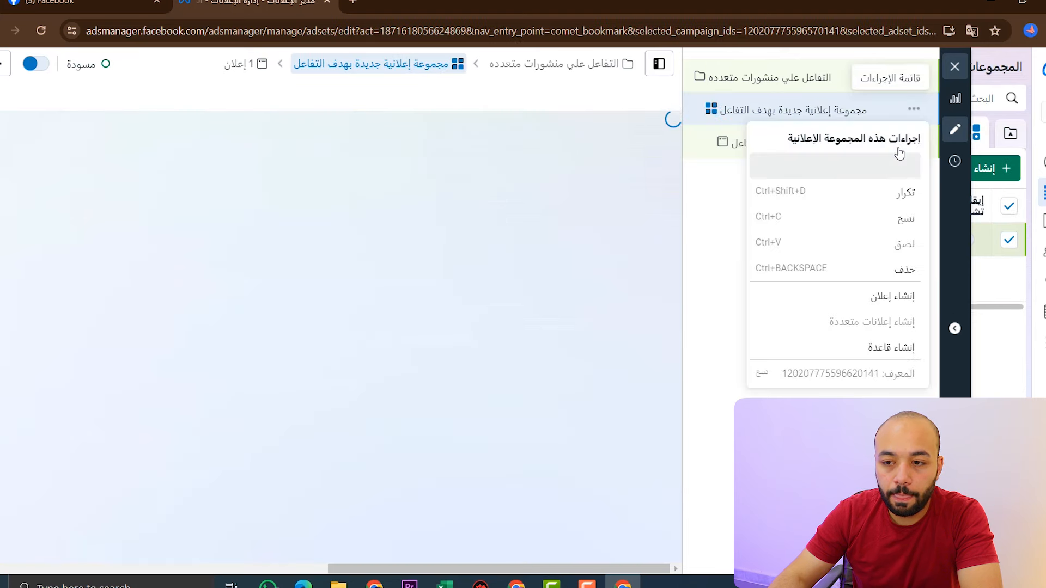
pyautogui.click(902, 296)
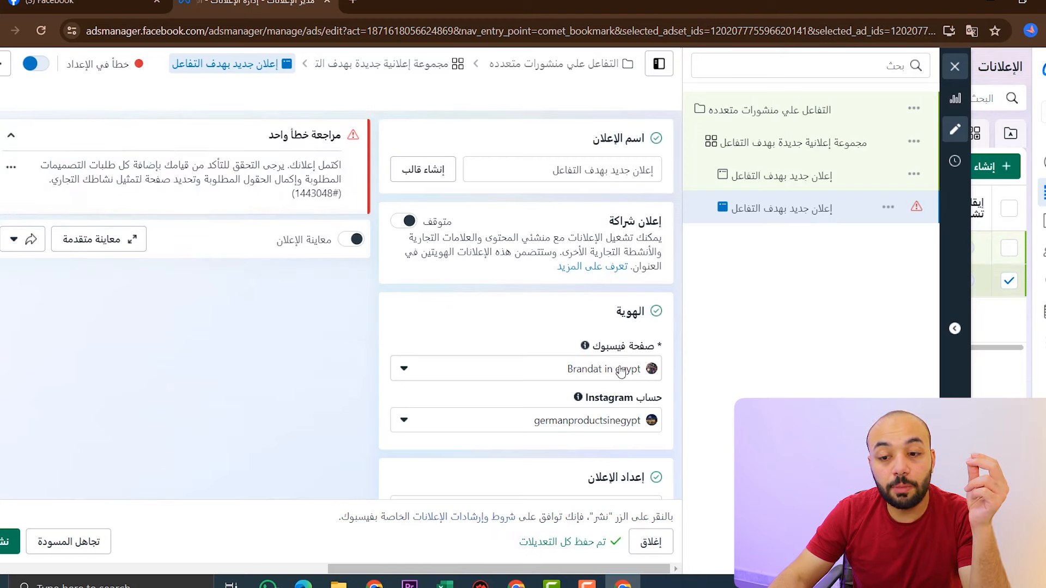
pyautogui.scroll(-8, 609, 282)
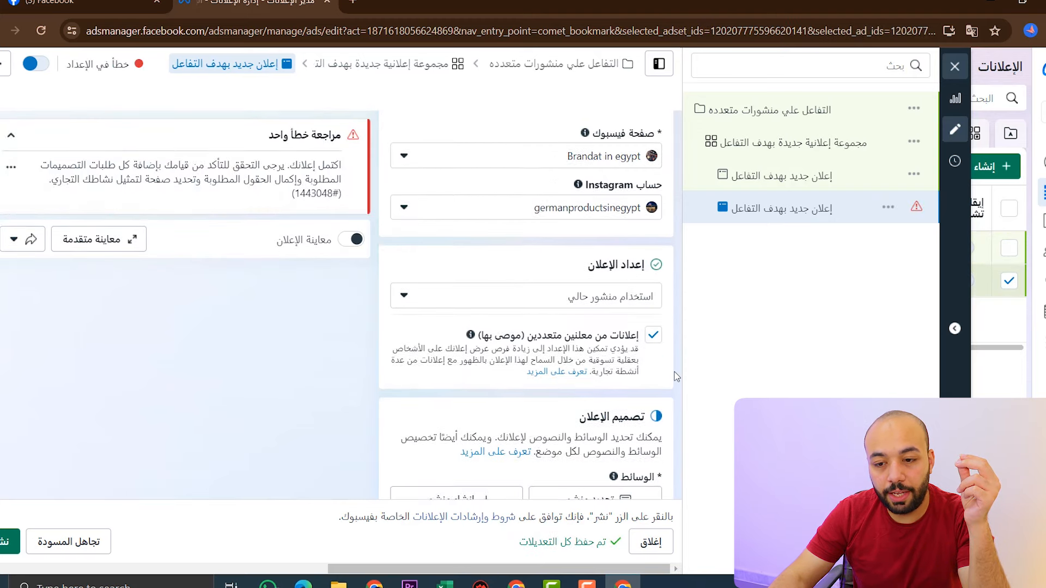